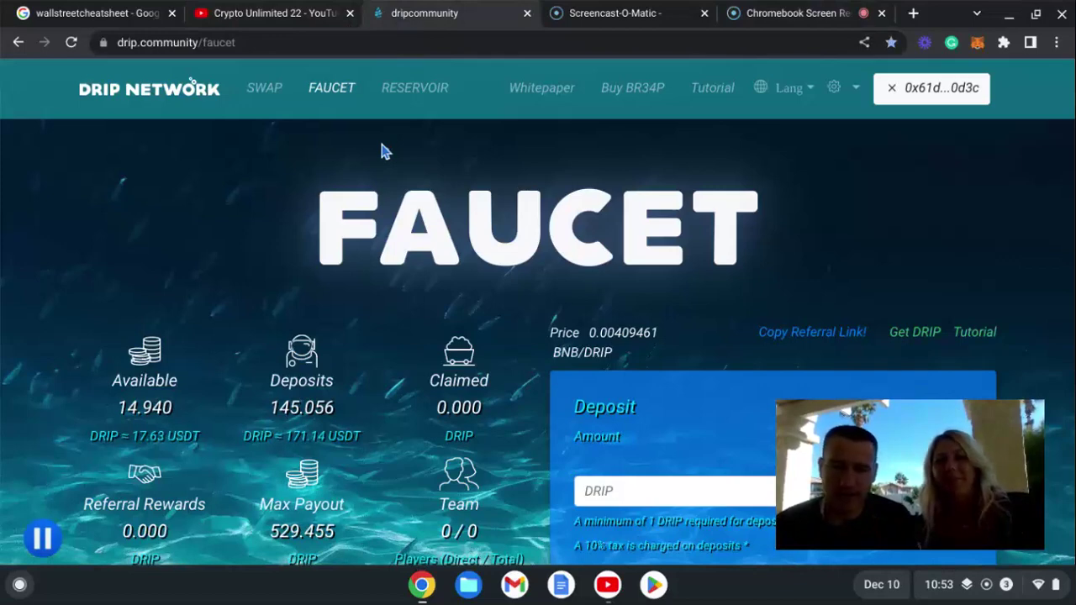
- Go to the Fountain swap page to view the DRIP price and BNB balance
left_click(250, 90)
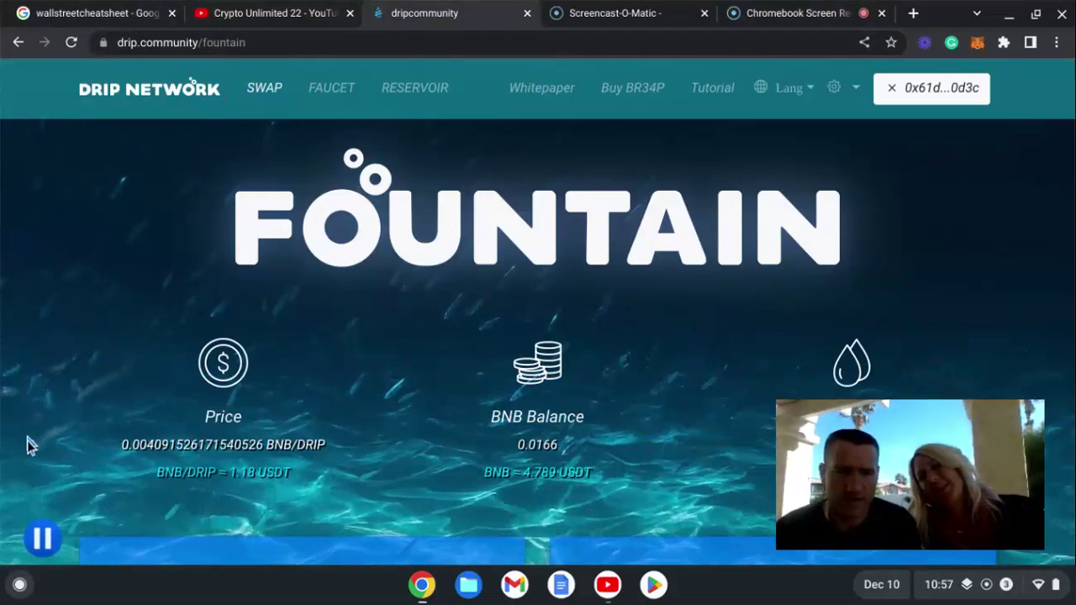
left_click(39, 539)
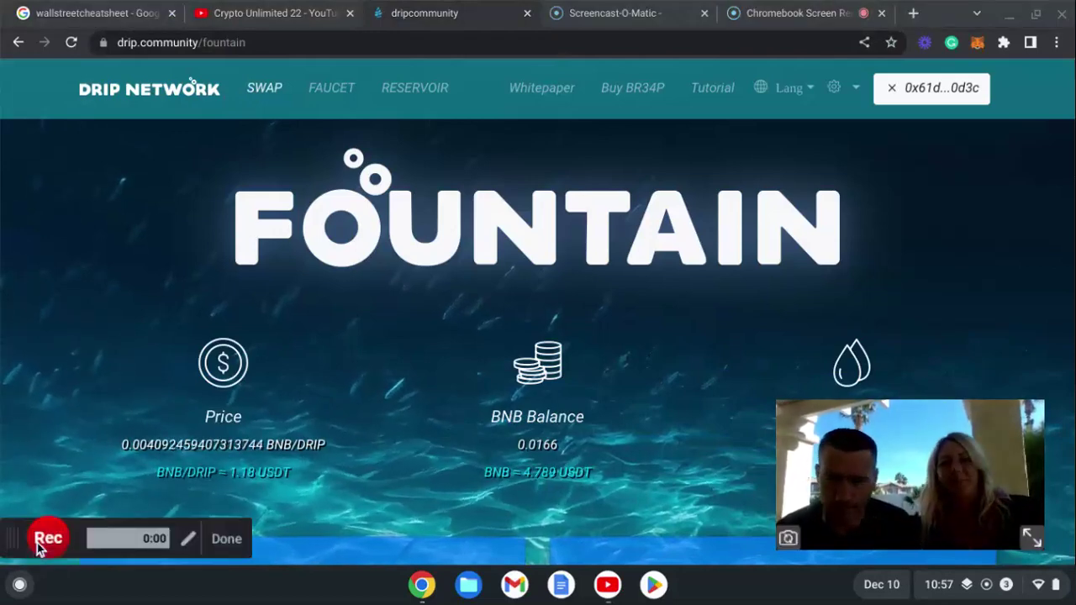